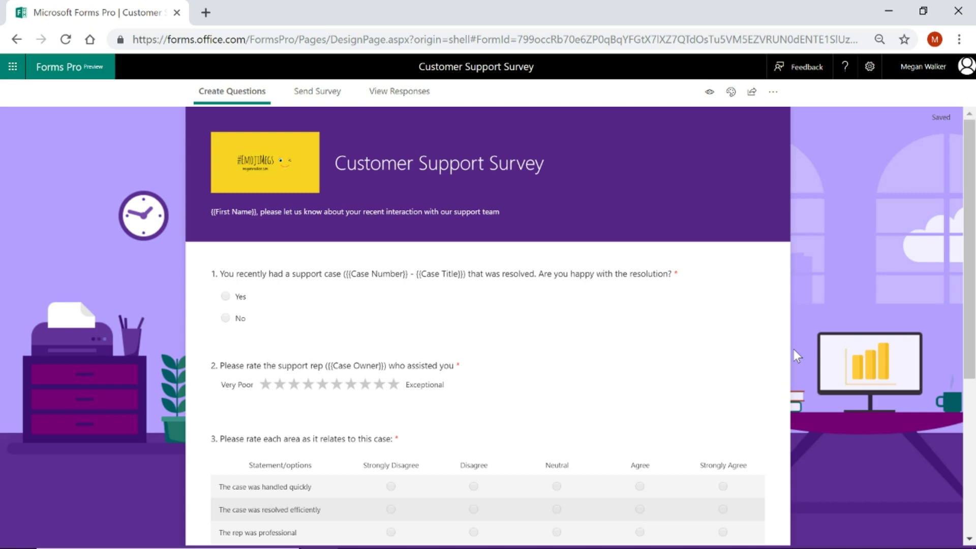
Add hidden long-answer question 5: 'Please provide more information on the recommendation rating you gave above'
{"action": "scroll", "coordinate": [816, 353], "scroll_direction": "down", "scroll_amount": 2}
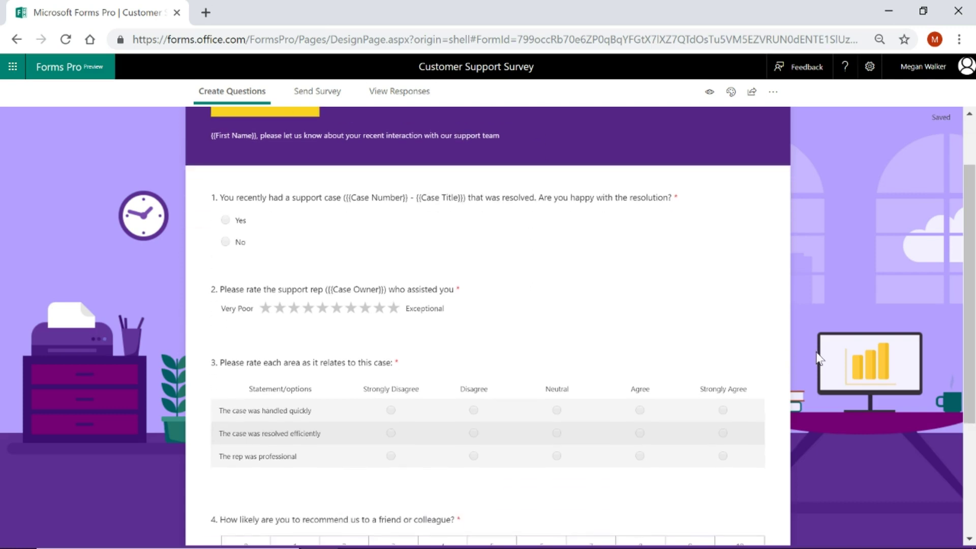
{"action": "scroll", "coordinate": [818, 359], "scroll_direction": "down", "scroll_amount": 4}
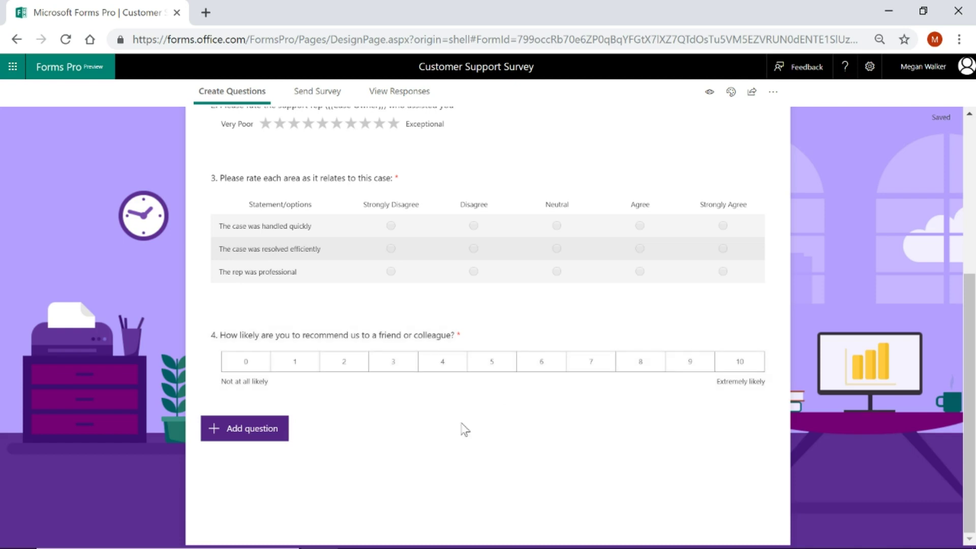
{"action": "left_click", "coordinate": [246, 430]}
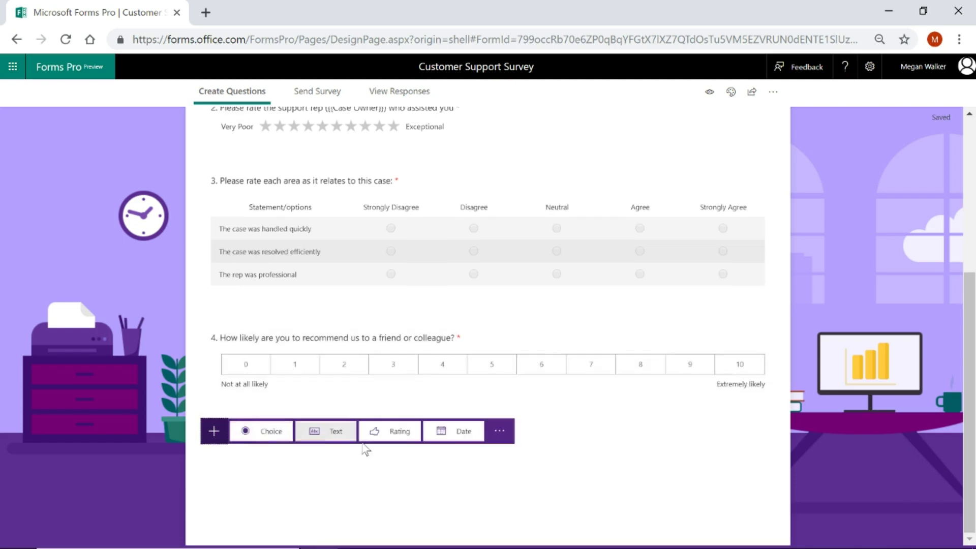
{"action": "left_click", "coordinate": [314, 430]}
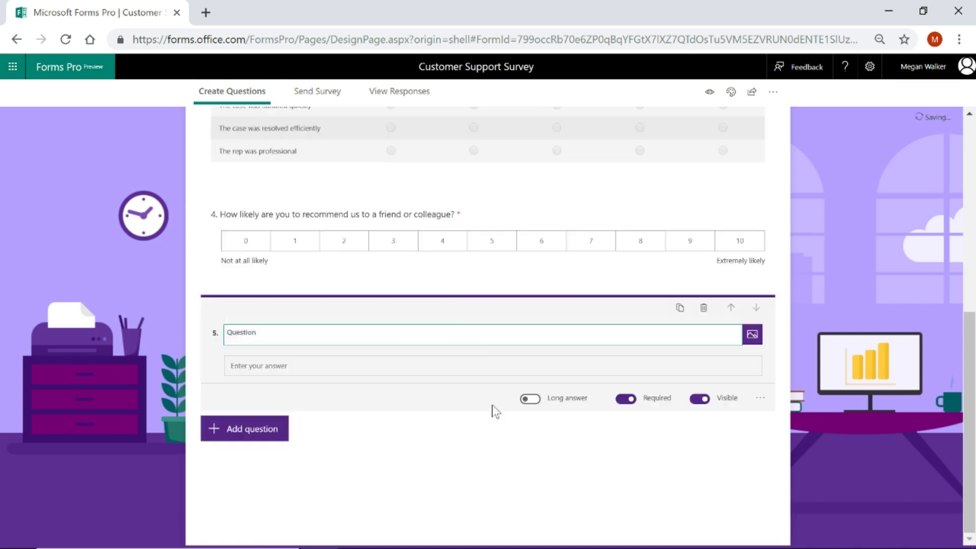
{"action": "left_click", "coordinate": [530, 399]}
{"action": "left_click", "coordinate": [242, 332]}
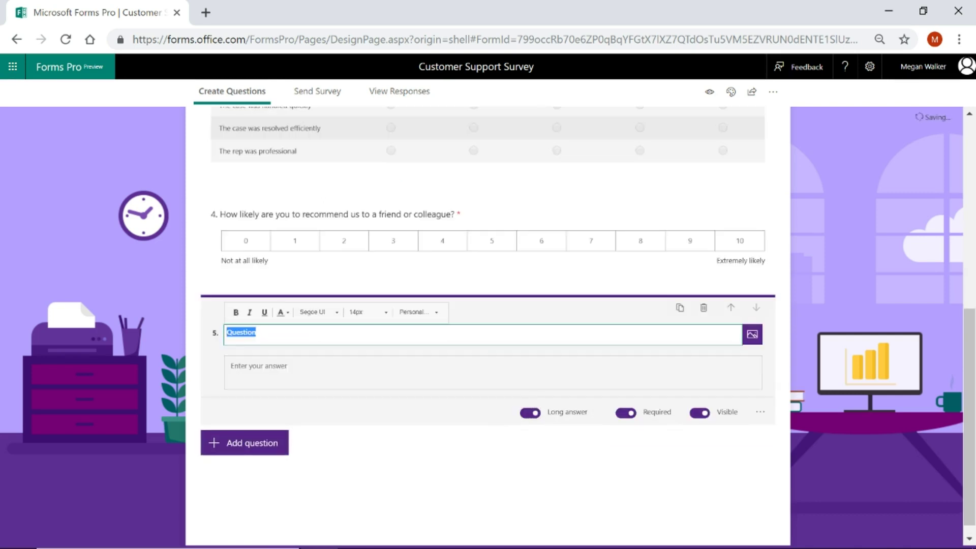
{"action": "type", "text": "Please provide more informa"}
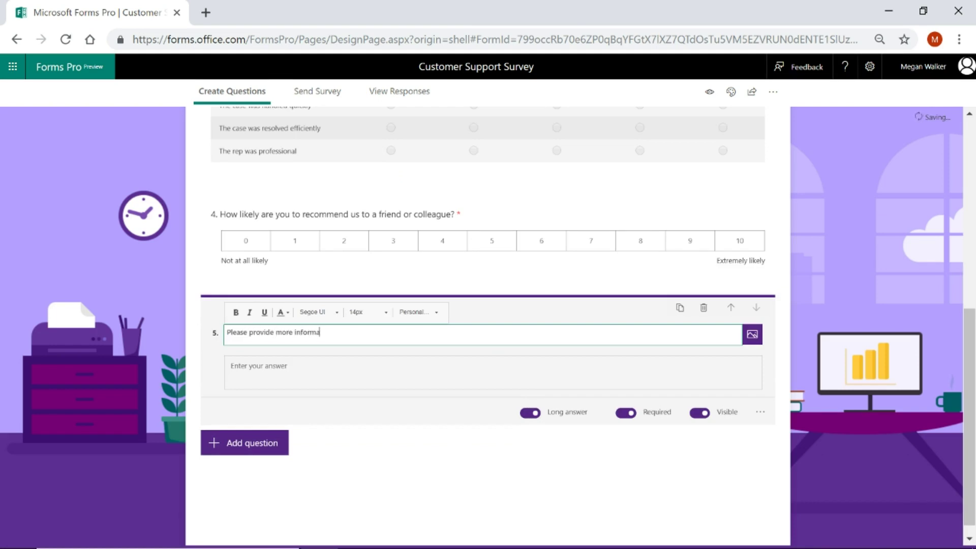
{"action": "type", "text": "tion on the recommendation rating you ga"}
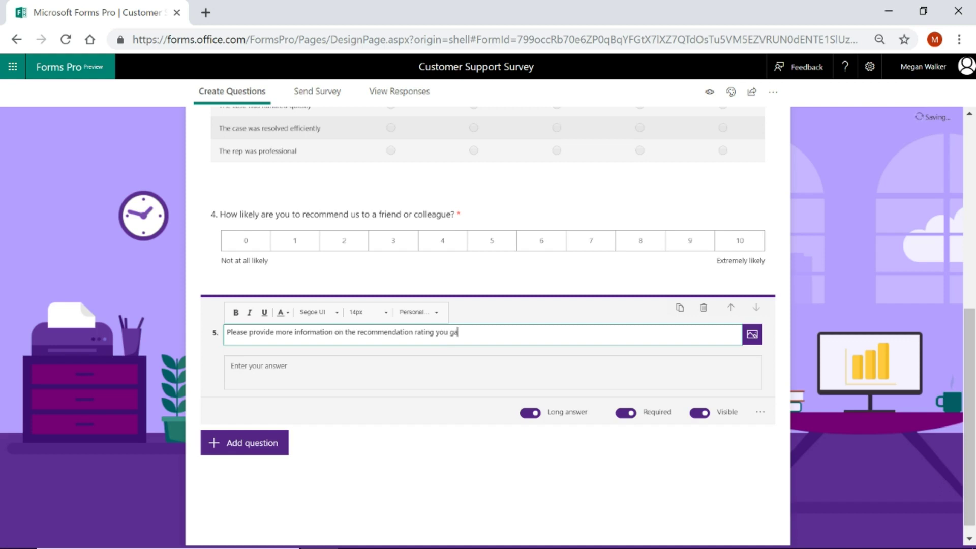
{"action": "type", "text": "ve above:"}
{"action": "left_click", "coordinate": [700, 414]}
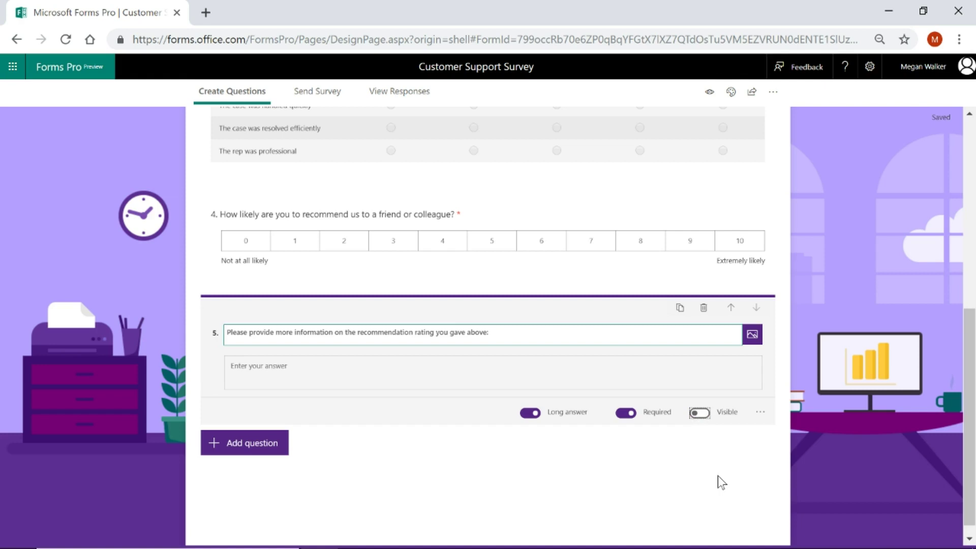
Preview the survey to confirm the new follow-up question is not shown, then return to editing
{"action": "left_click", "coordinate": [708, 94]}
{"action": "scroll", "coordinate": [688, 379], "scroll_direction": "down", "scroll_amount": 5}
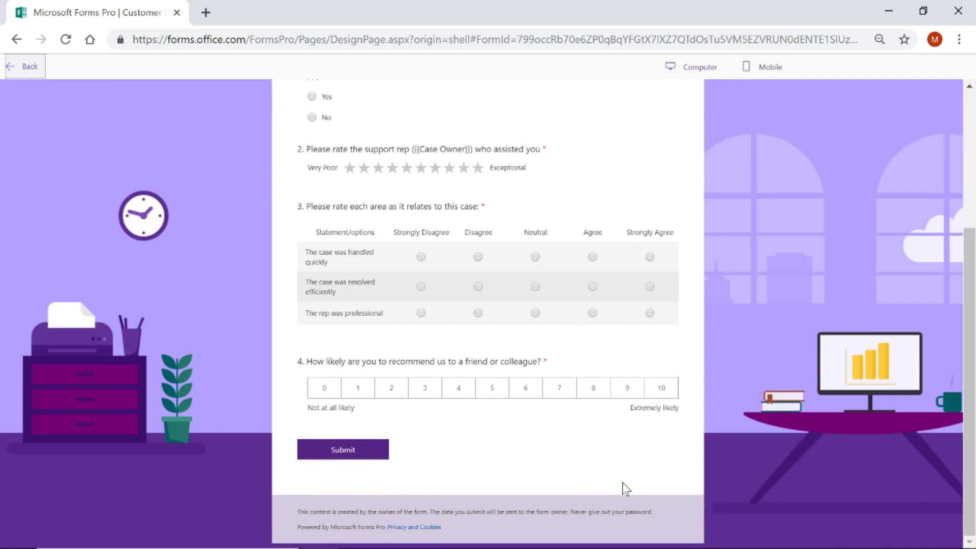
{"action": "scroll", "coordinate": [623, 487], "scroll_direction": "up", "scroll_amount": 3}
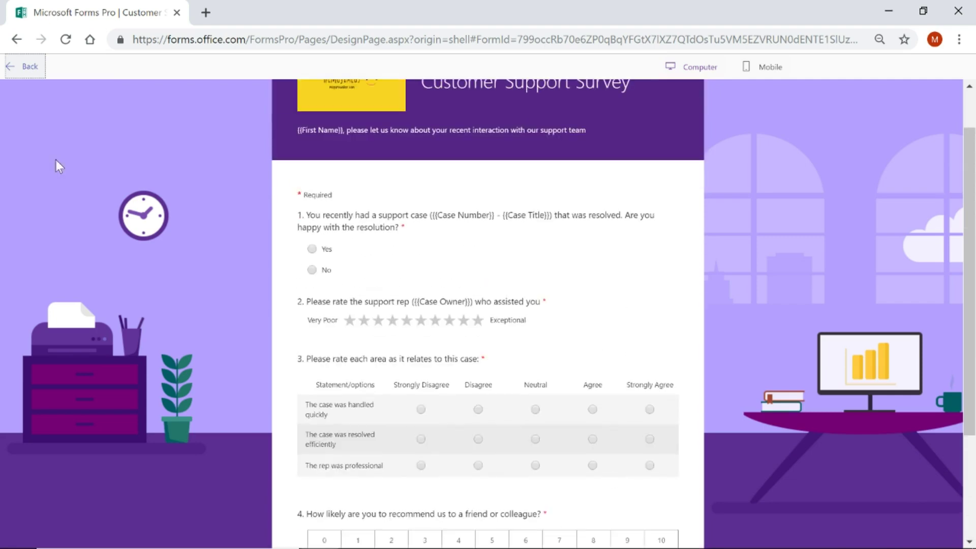
{"action": "left_click", "coordinate": [10, 66]}
Open Branching rules from the form's ... options menu
{"action": "scroll", "coordinate": [827, 223], "scroll_direction": "up", "scroll_amount": 6}
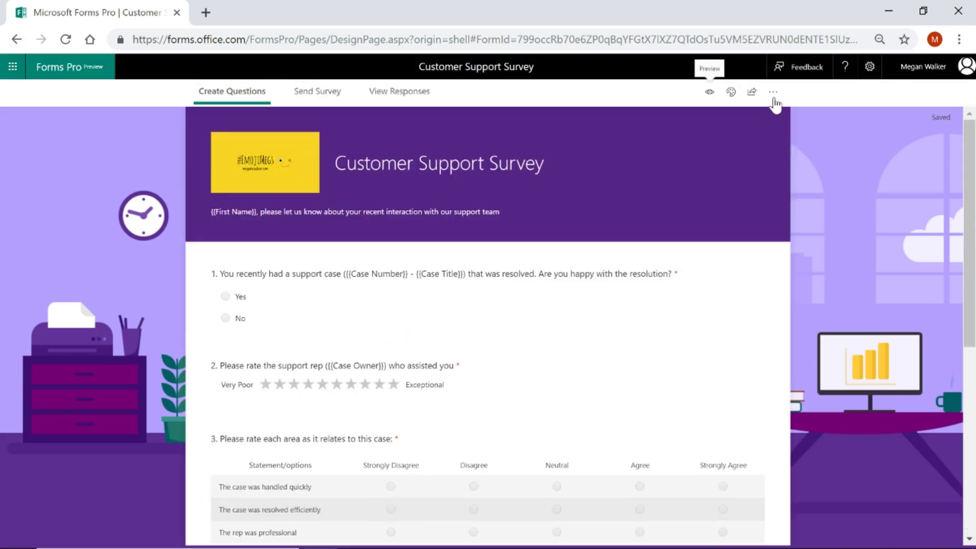
{"action": "left_click", "coordinate": [774, 94]}
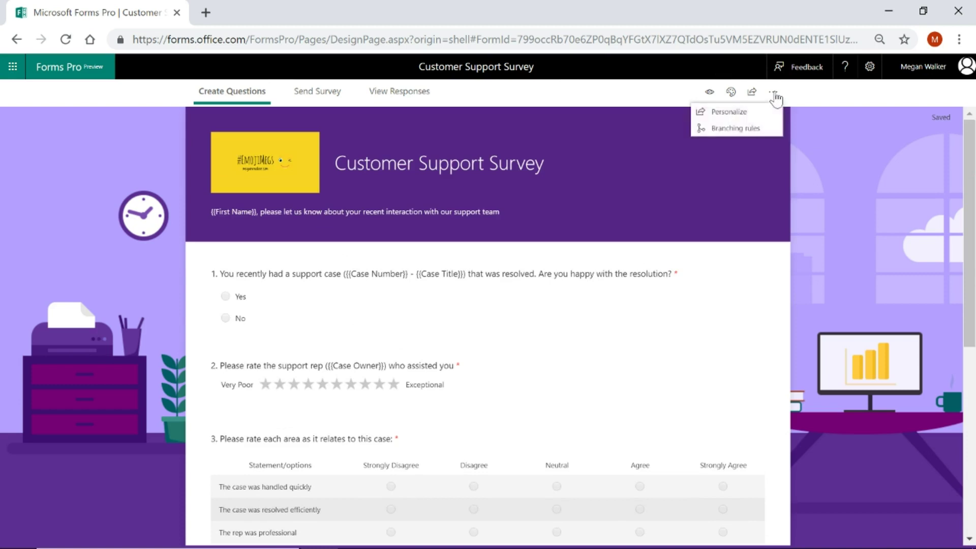
{"action": "left_click", "coordinate": [754, 129]}
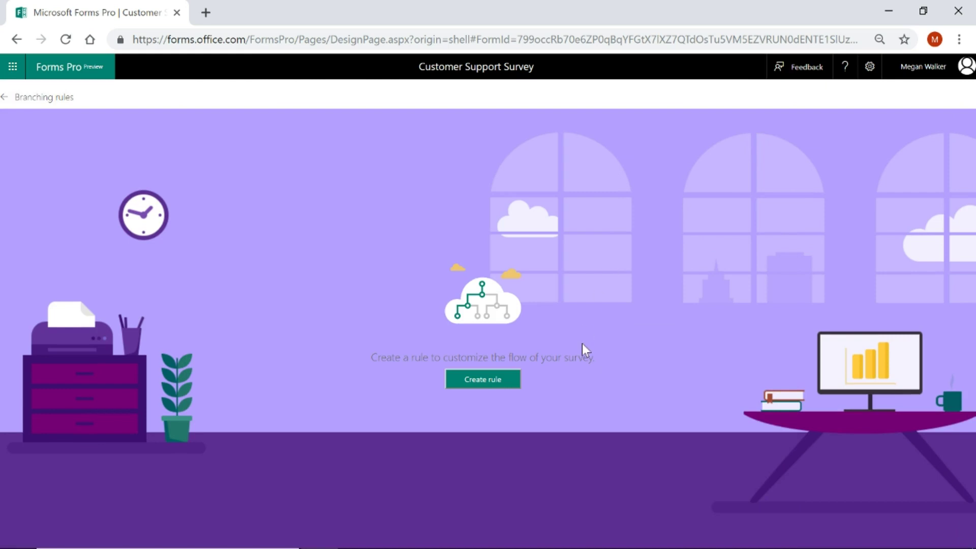
Create rule 'Additional Details - NPS Rating' with a condition on the recommendation question
{"action": "left_click", "coordinate": [486, 382]}
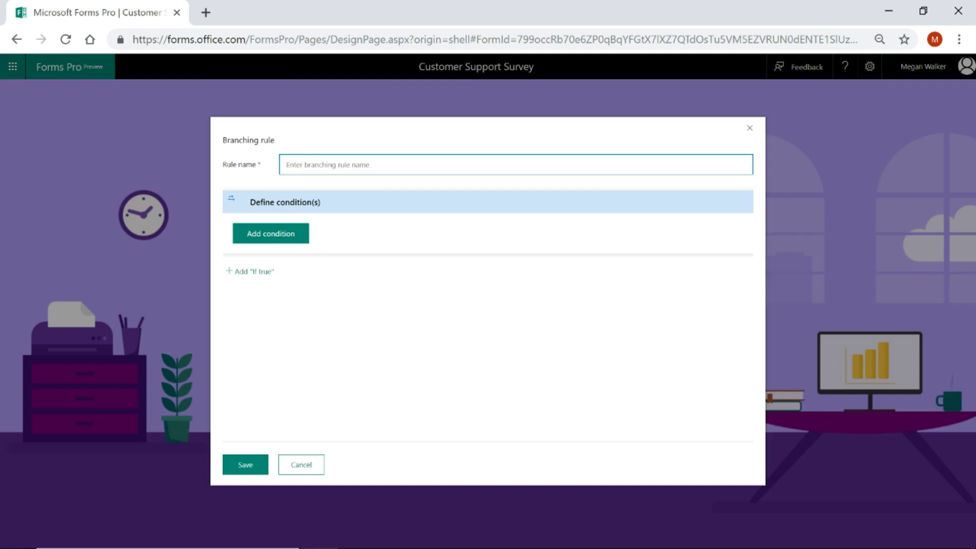
{"action": "type", "text": "Additional Details - NPS Rating"}
{"action": "left_click", "coordinate": [290, 237]}
{"action": "left_click", "coordinate": [476, 233]}
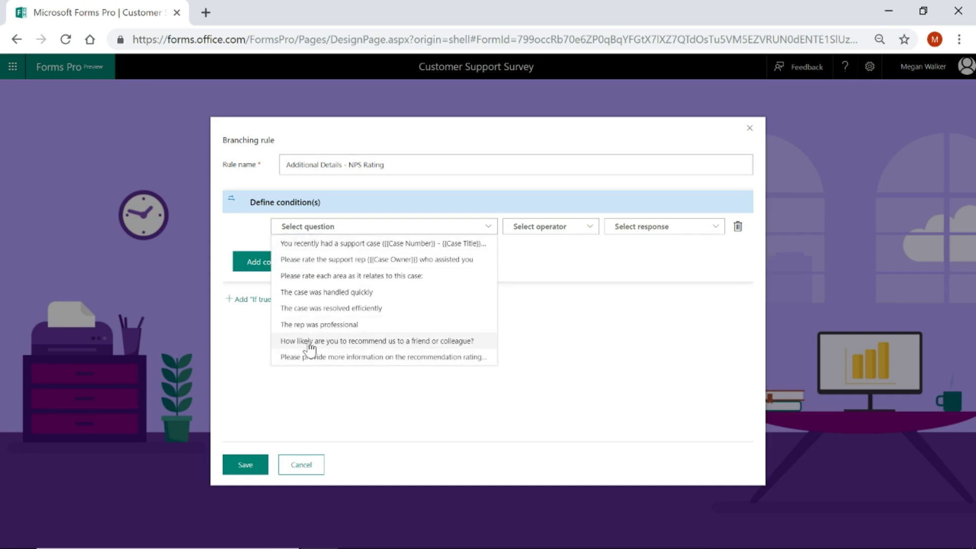
{"action": "left_click", "coordinate": [412, 341]}
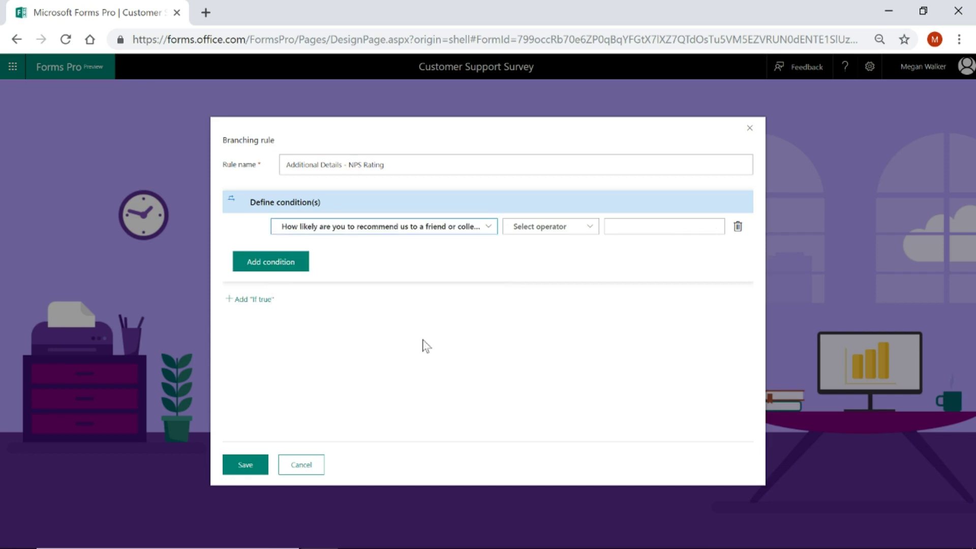
Set the condition to 'is less than' 7 and add an If true branch
{"action": "left_click", "coordinate": [583, 231]}
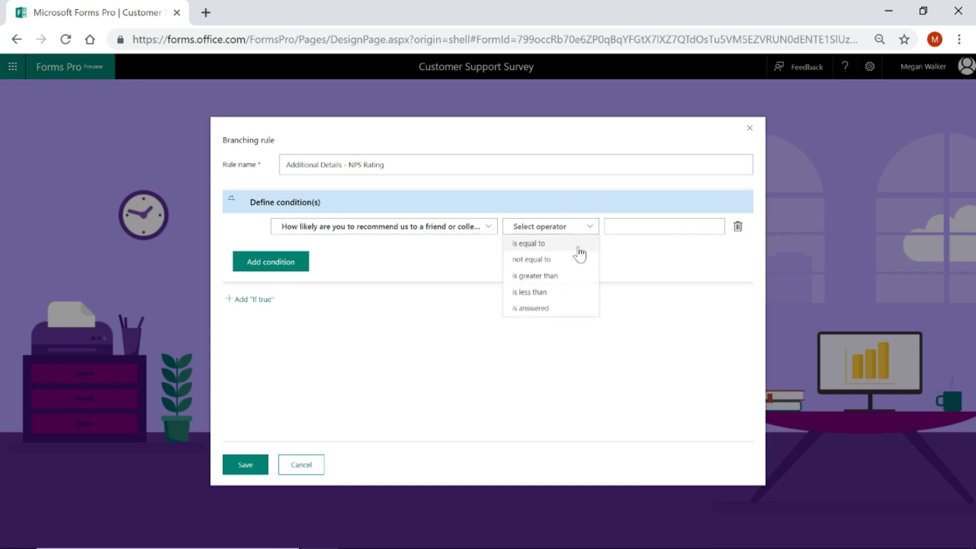
{"action": "left_click", "coordinate": [541, 294]}
{"action": "left_click", "coordinate": [616, 226]}
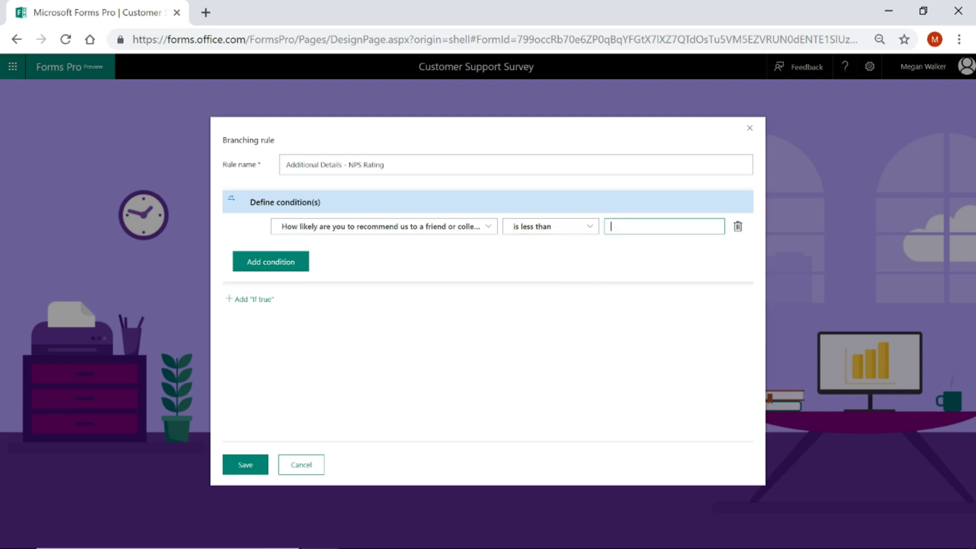
{"action": "type", "text": "7"}
{"action": "left_click", "coordinate": [613, 279]}
{"action": "left_click", "coordinate": [255, 301]}
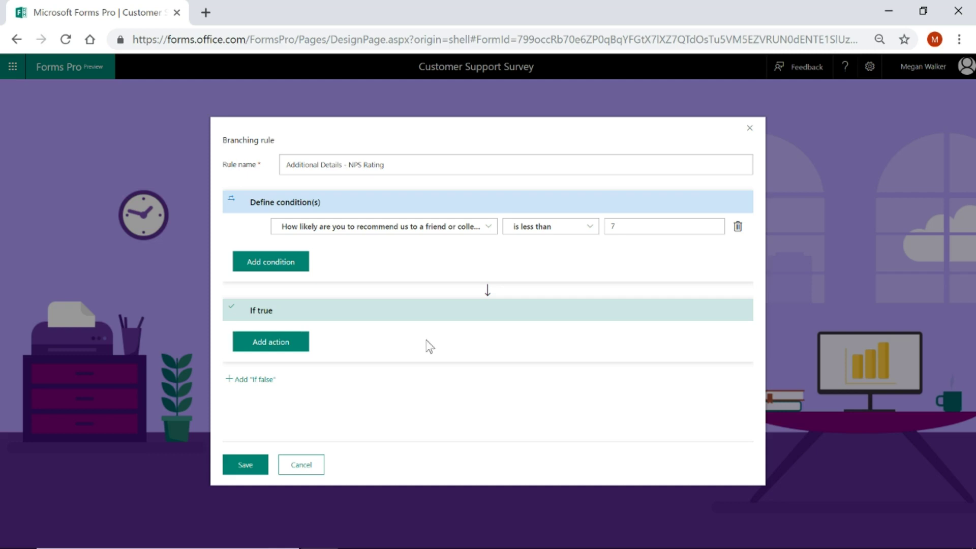
Make the If true branch show the recommendation-rating follow-up question
{"action": "left_click", "coordinate": [279, 345]}
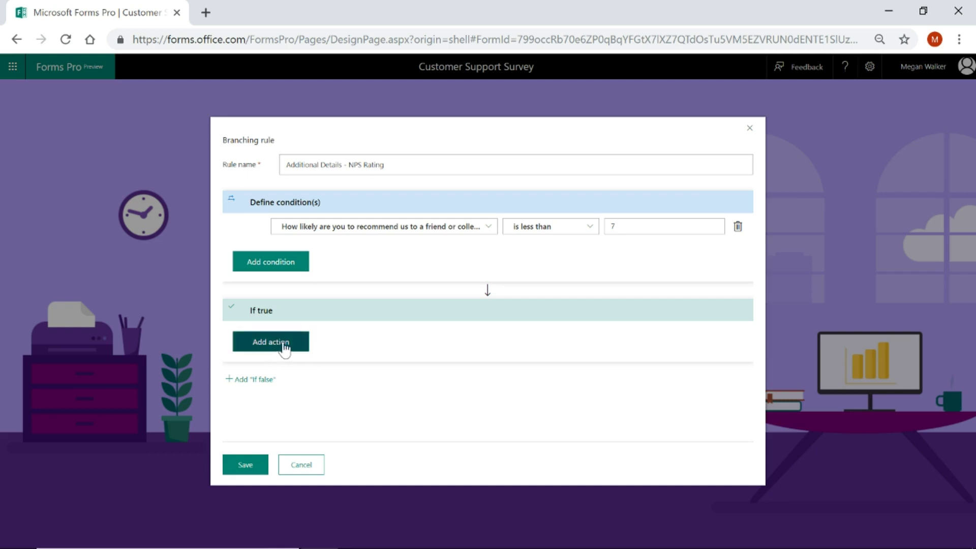
{"action": "left_click", "coordinate": [313, 343]}
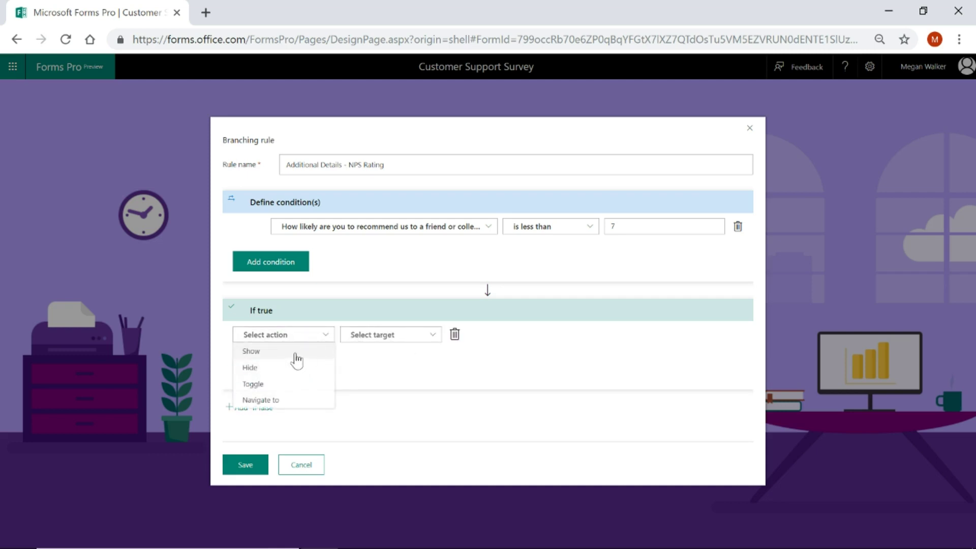
{"action": "left_click", "coordinate": [286, 352]}
{"action": "left_click", "coordinate": [435, 337]}
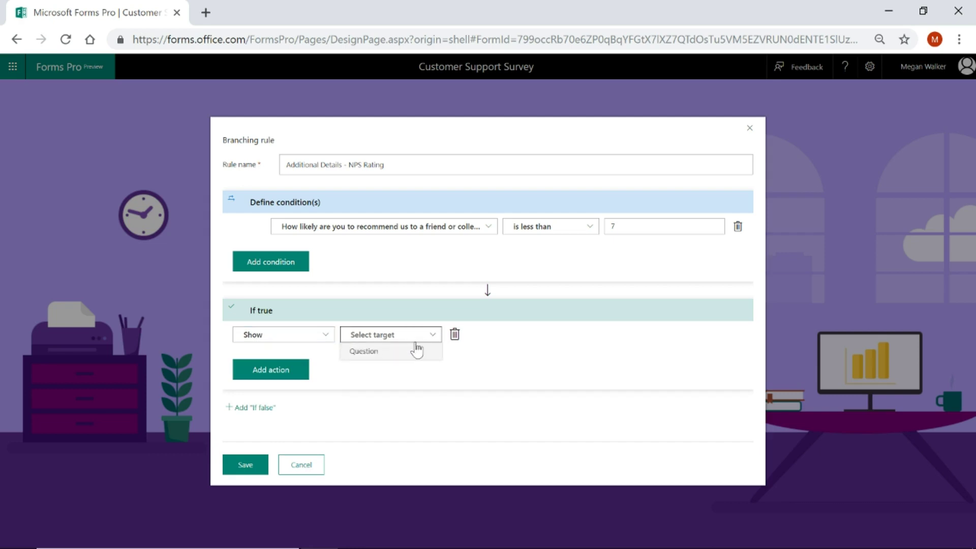
{"action": "left_click", "coordinate": [397, 351]}
{"action": "left_click", "coordinate": [565, 340]}
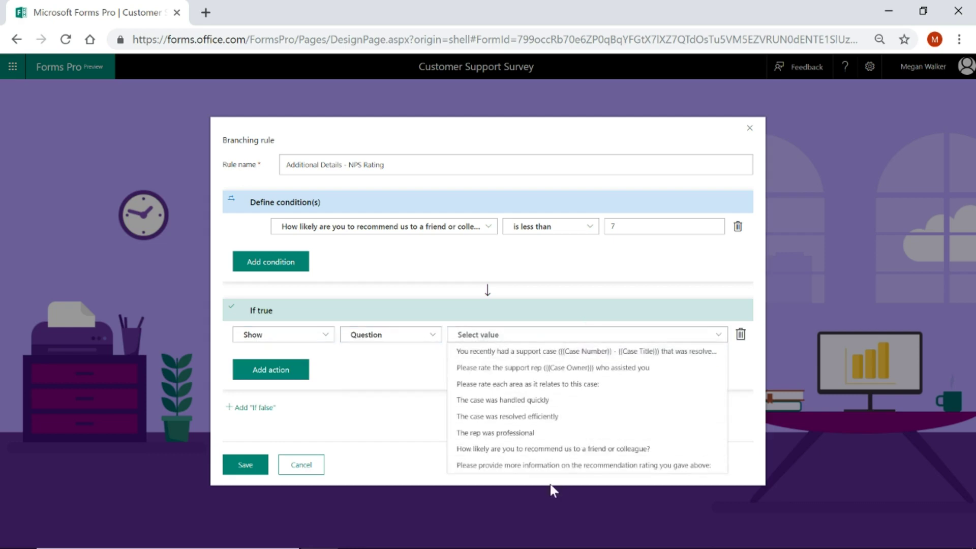
{"action": "left_click", "coordinate": [522, 466]}
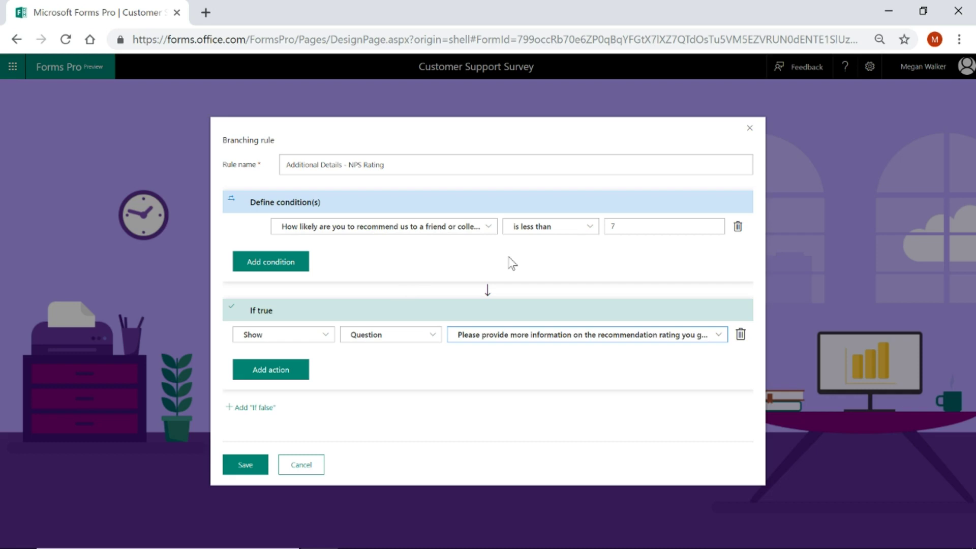
Add an If false branch that hides the same follow-up question, and save the rule
{"action": "left_click", "coordinate": [244, 407]}
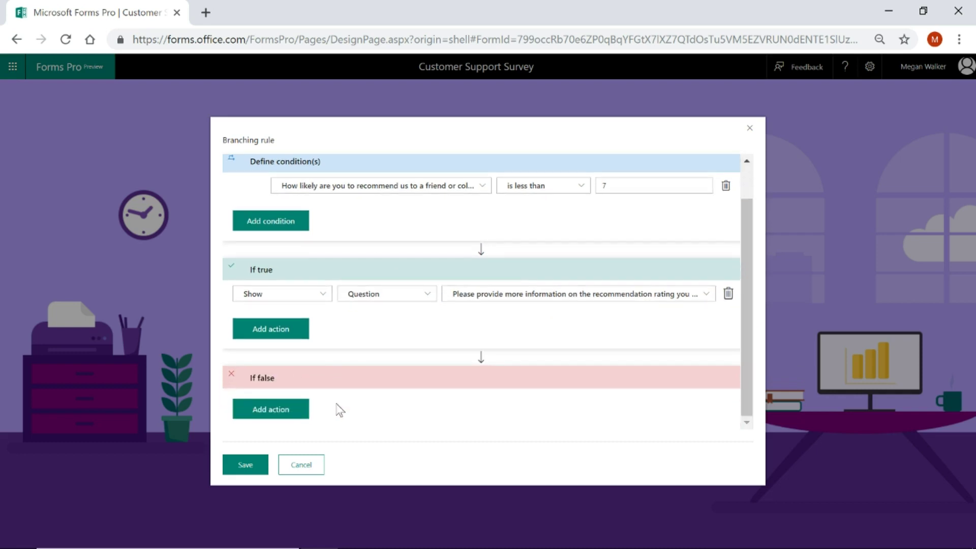
{"action": "left_click", "coordinate": [293, 411]}
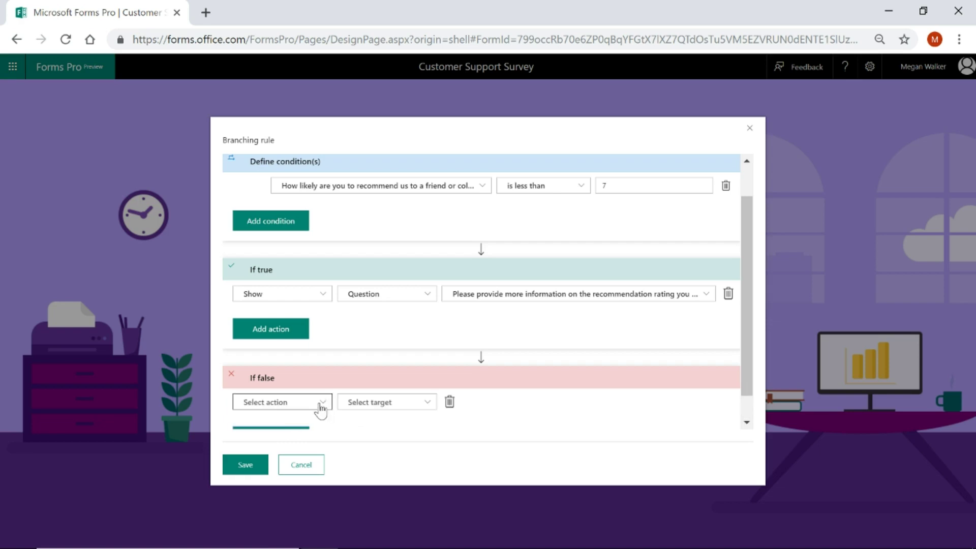
{"action": "left_click", "coordinate": [315, 409]}
{"action": "left_click", "coordinate": [283, 435]}
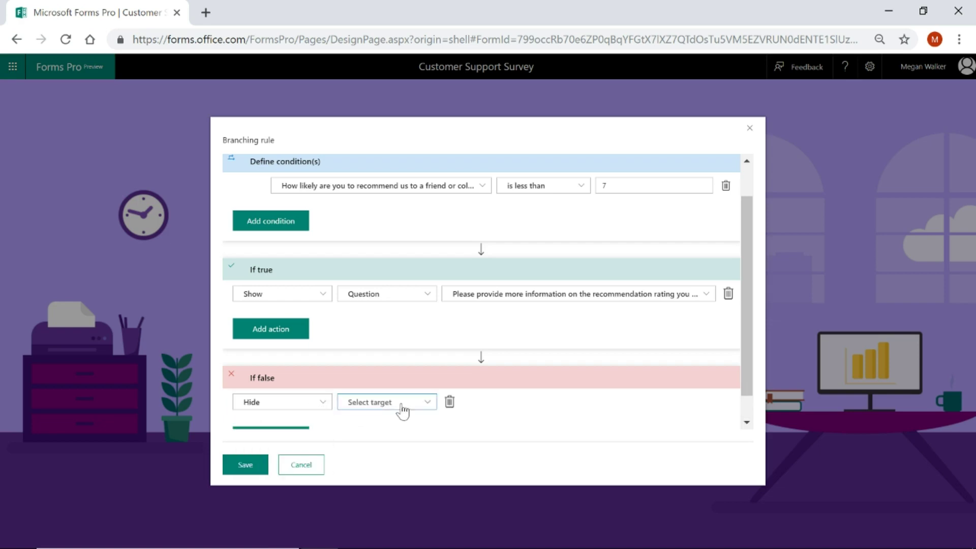
{"action": "left_click", "coordinate": [401, 409]}
{"action": "left_click", "coordinate": [395, 420]}
{"action": "left_click", "coordinate": [488, 407]}
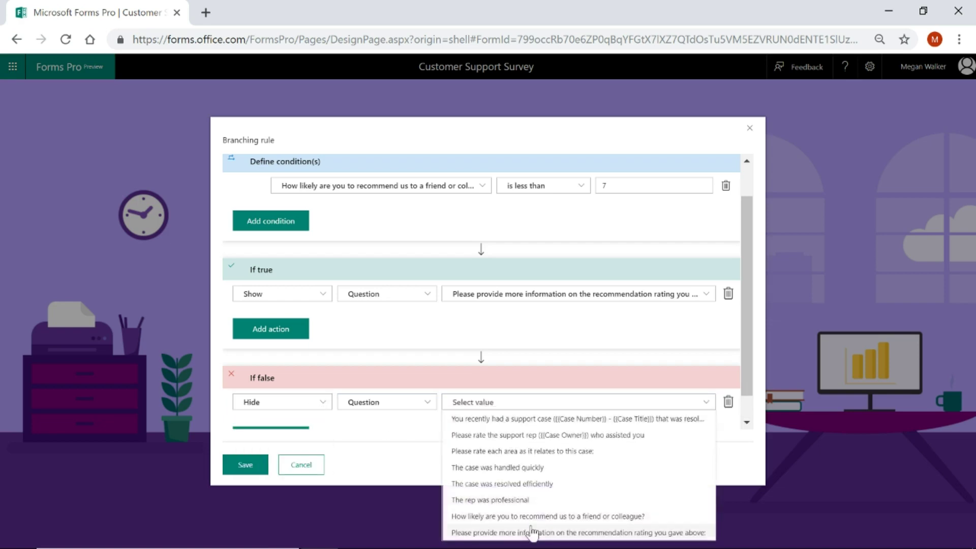
{"action": "left_click", "coordinate": [529, 533]}
{"action": "scroll", "coordinate": [475, 377], "scroll_direction": "down", "scroll_amount": 1}
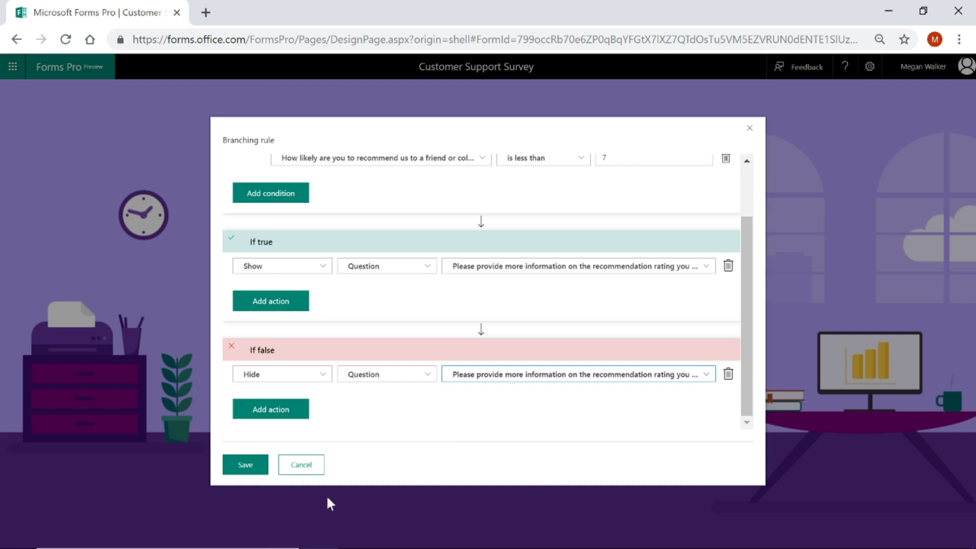
{"action": "left_click", "coordinate": [246, 466]}
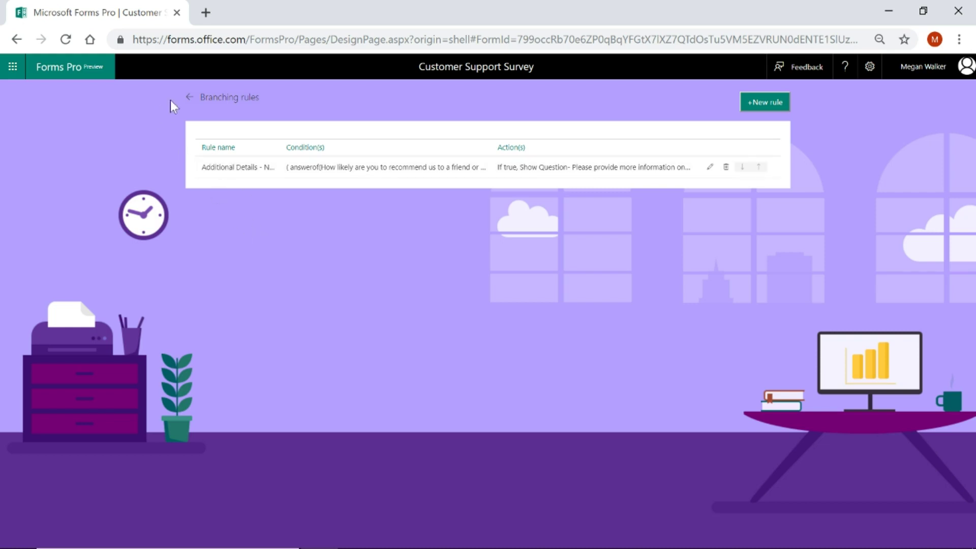
Leave Branching rules and scroll through the survey to check question 5
{"action": "left_click", "coordinate": [190, 97]}
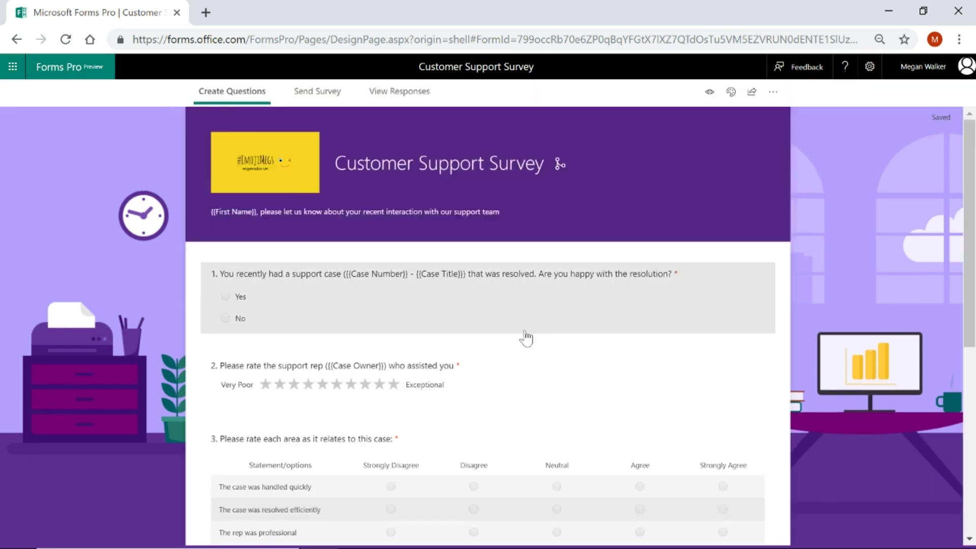
{"action": "scroll", "coordinate": [529, 330], "scroll_direction": "down", "scroll_amount": 7}
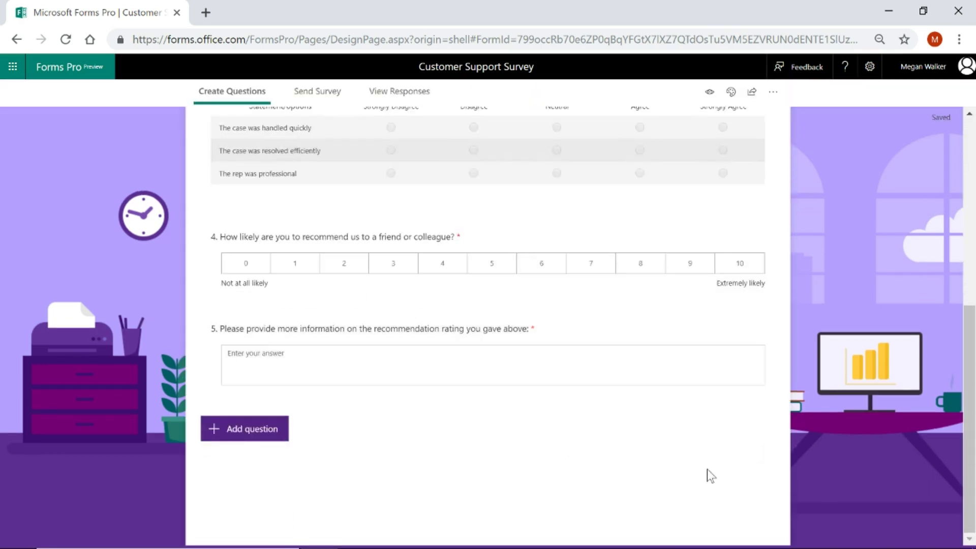
{"action": "scroll", "coordinate": [707, 469], "scroll_direction": "up", "scroll_amount": 7}
Preview the survey and answer 7 on the recommendation question, keeping question 5 hidden
{"action": "left_click", "coordinate": [710, 93]}
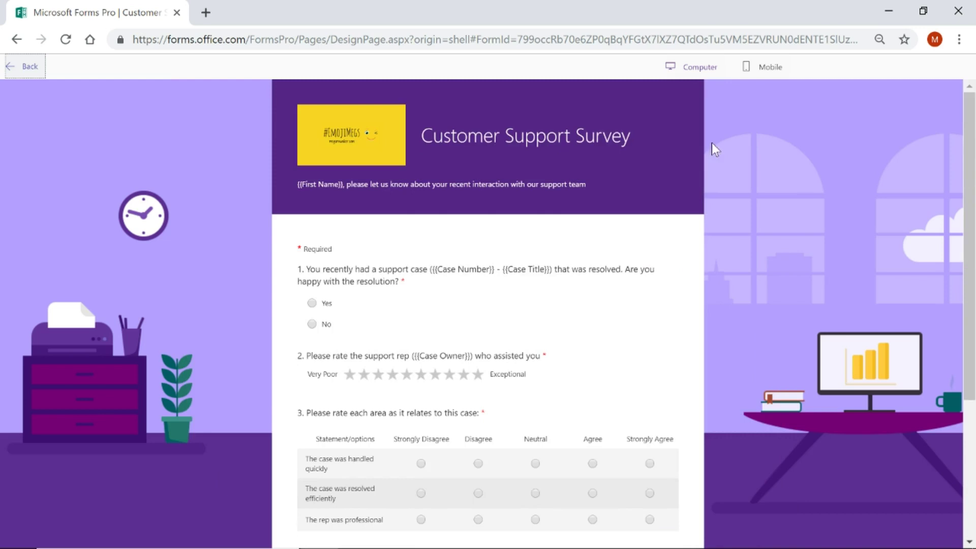
{"action": "scroll", "coordinate": [719, 248], "scroll_direction": "down", "scroll_amount": 4}
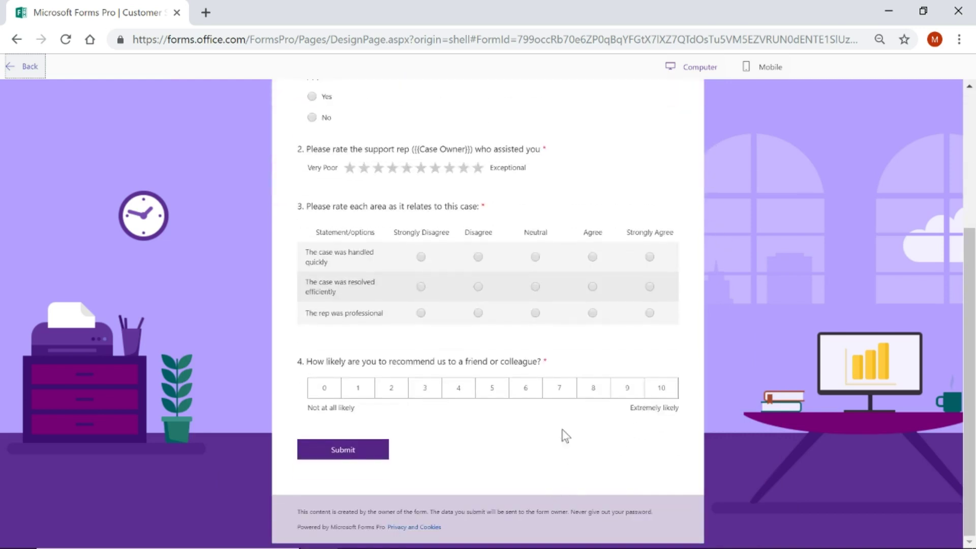
{"action": "left_click", "coordinate": [560, 393]}
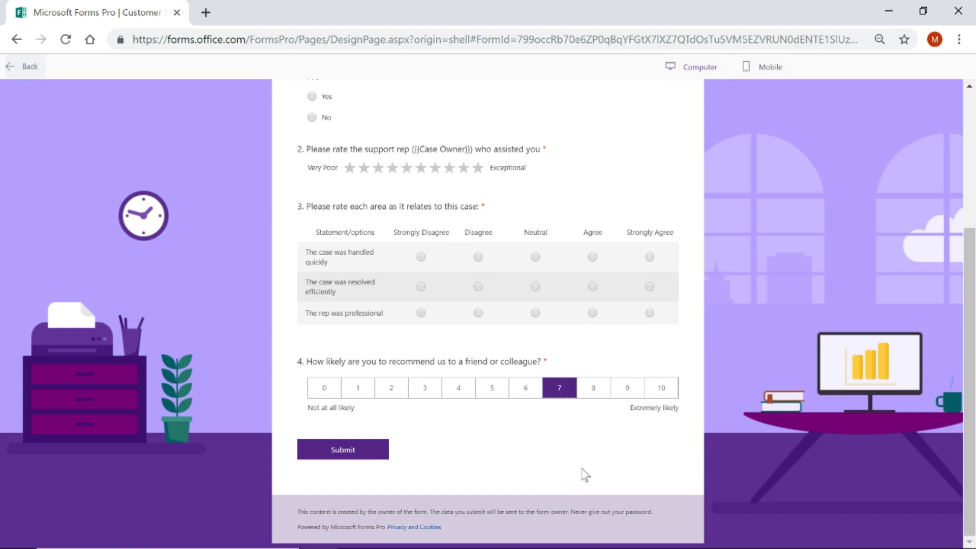
Change the score to 4, 3, then 2 and click into the revealed question 5 box
{"action": "left_click", "coordinate": [454, 392]}
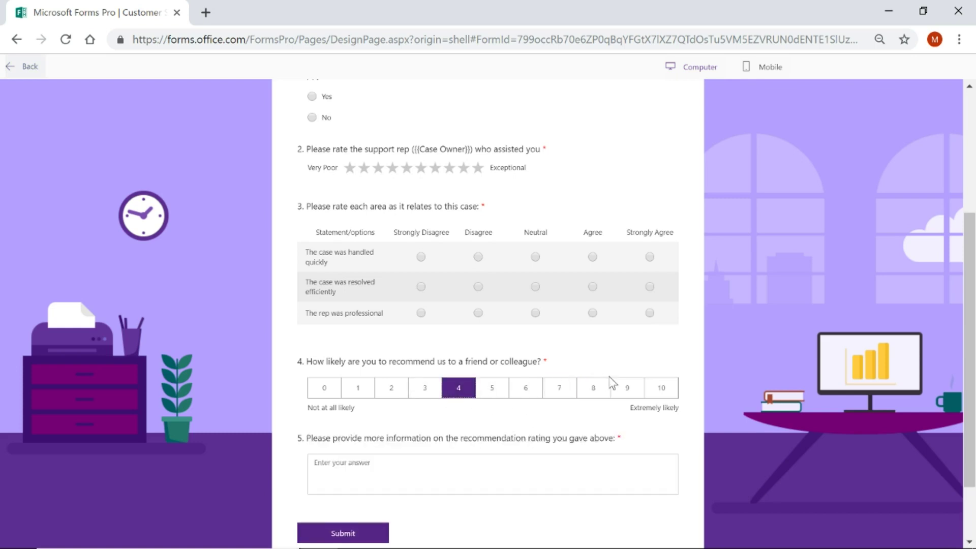
{"action": "scroll", "coordinate": [686, 388], "scroll_direction": "down", "scroll_amount": 2}
{"action": "left_click", "coordinate": [427, 308]}
{"action": "left_click", "coordinate": [391, 308]}
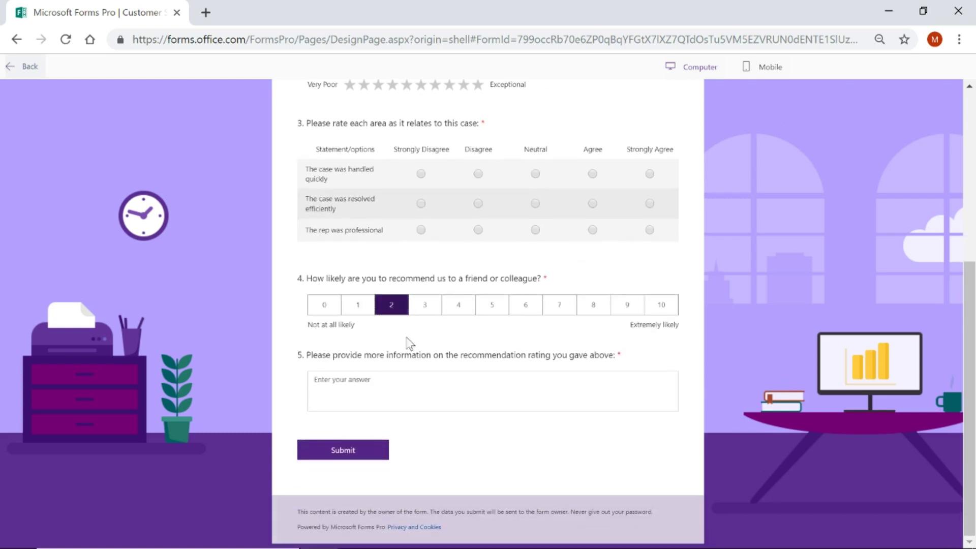
{"action": "left_click", "coordinate": [478, 391]}
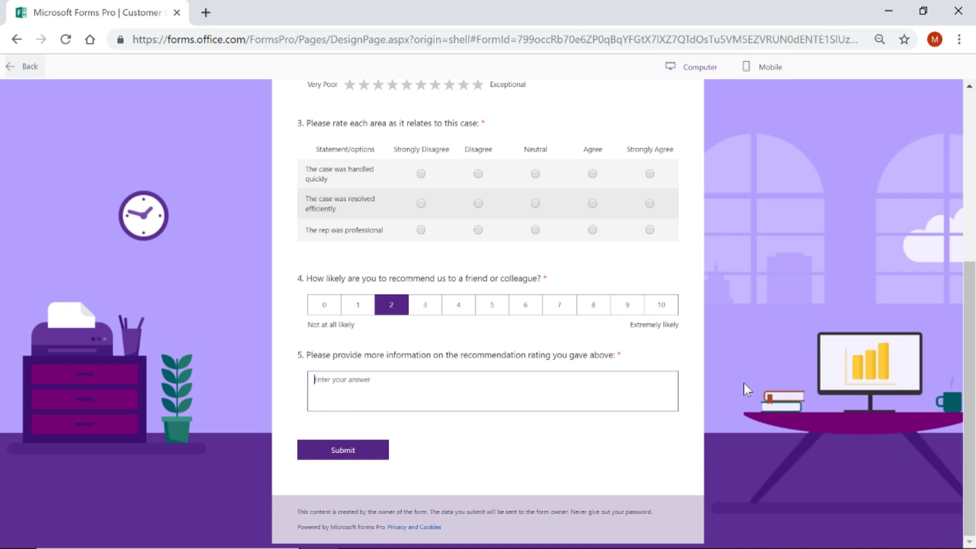
{"action": "scroll", "coordinate": [743, 384], "scroll_direction": "up", "scroll_amount": 6}
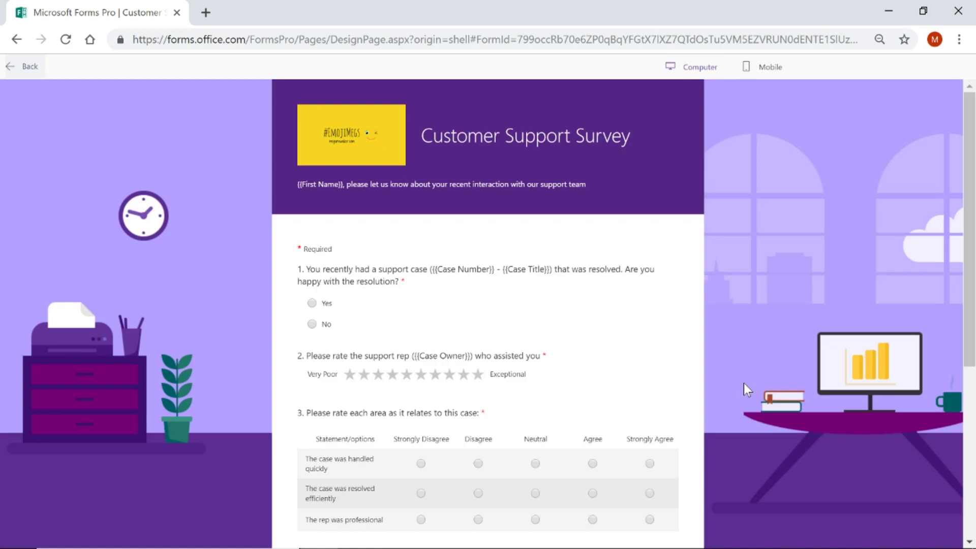